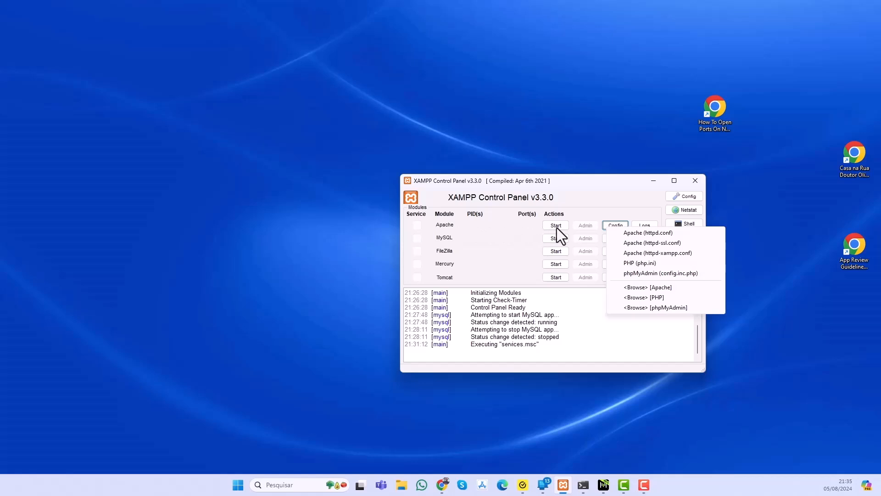
- Open Apache's httpd.conf configuration file, examine its Listen port setting, and close the file
{"action": "left_click", "coordinate": [659, 254]}
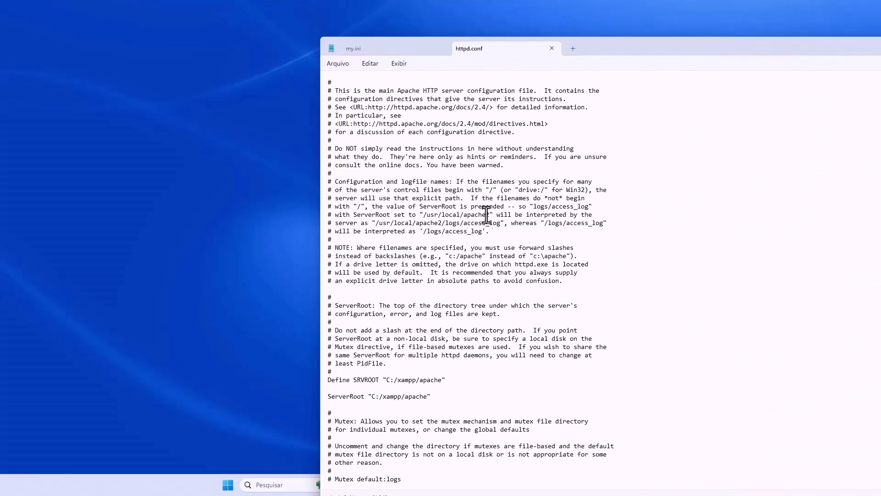
{"action": "scroll", "coordinate": [486, 215], "scroll_direction": "down", "scroll_amount": 12}
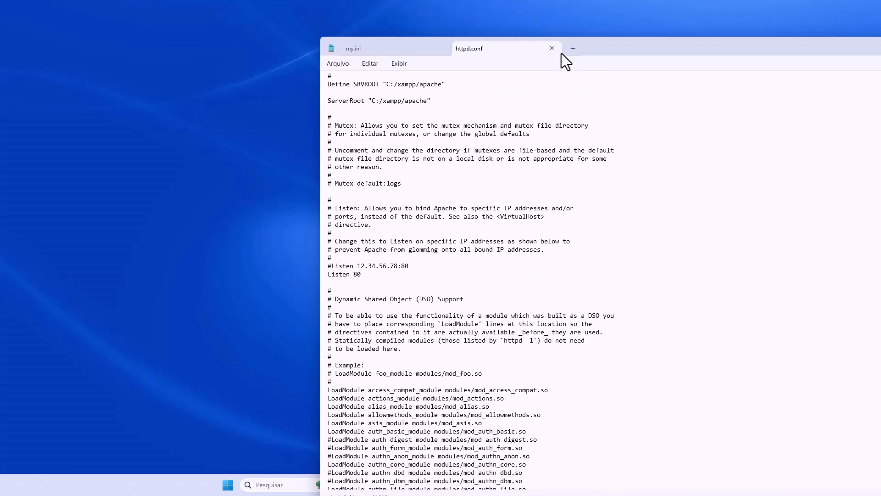
{"action": "left_click", "coordinate": [552, 49]}
{"action": "left_click", "coordinate": [444, 51]}
- Open MySQL's my.ini configuration file, review its port settings, and close the editor
{"action": "left_click", "coordinate": [617, 238]}
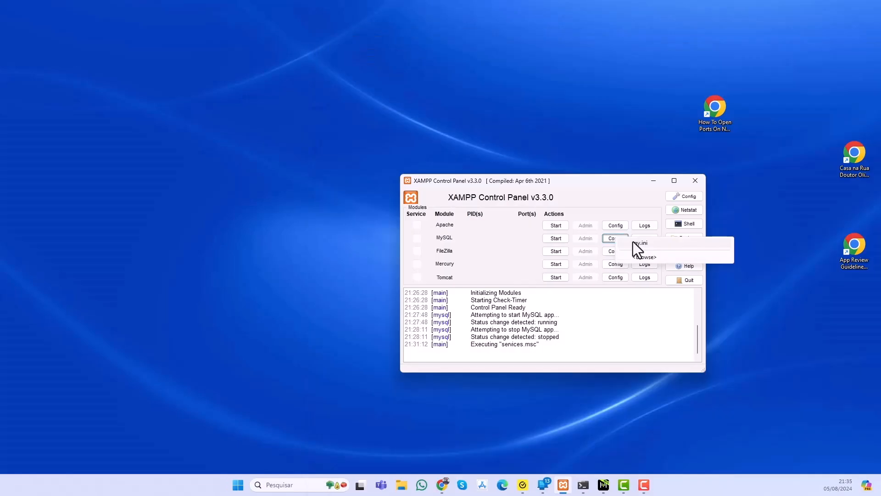
{"action": "left_click", "coordinate": [633, 242]}
{"action": "mouse_move", "coordinate": [233, 24]}
{"action": "left_mouse_down"}
{"action": "mouse_move", "coordinate": [751, 73]}
{"action": "mouse_move", "coordinate": [695, 56]}
{"action": "mouse_move", "coordinate": [478, 55]}
{"action": "mouse_move", "coordinate": [305, 23]}
{"action": "mouse_move", "coordinate": [293, 37]}
{"action": "mouse_move", "coordinate": [363, 90]}
{"action": "mouse_move", "coordinate": [244, 21]}
{"action": "left_mouse_up"}
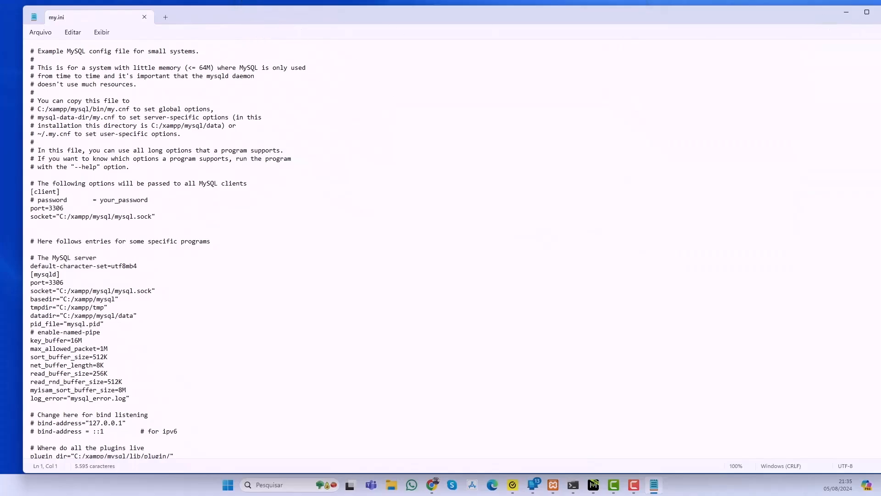
{"action": "left_click", "coordinate": [880, 12]}
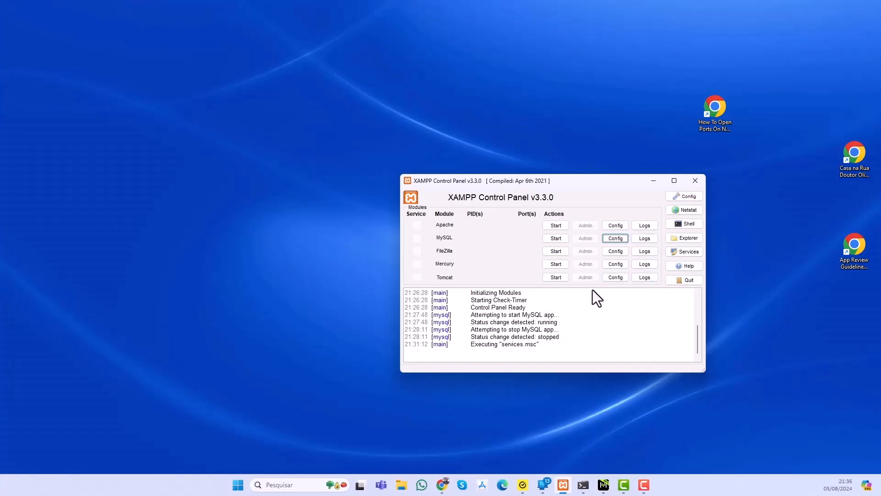
- Open Apache's error.log, look through its entries, and close the editor
{"action": "left_click", "coordinate": [641, 227]}
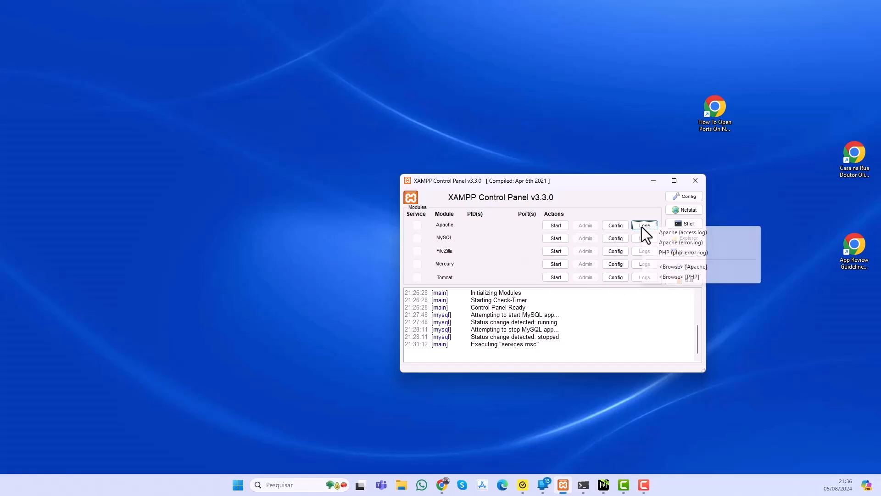
{"action": "left_click", "coordinate": [693, 243]}
{"action": "scroll", "coordinate": [682, 252], "scroll_direction": "down", "scroll_amount": 1}
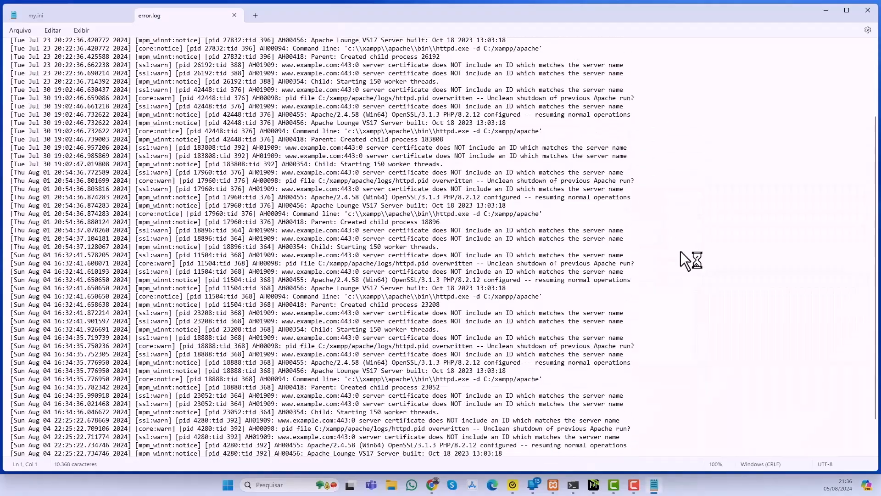
{"action": "key", "text": "alt+F4"}
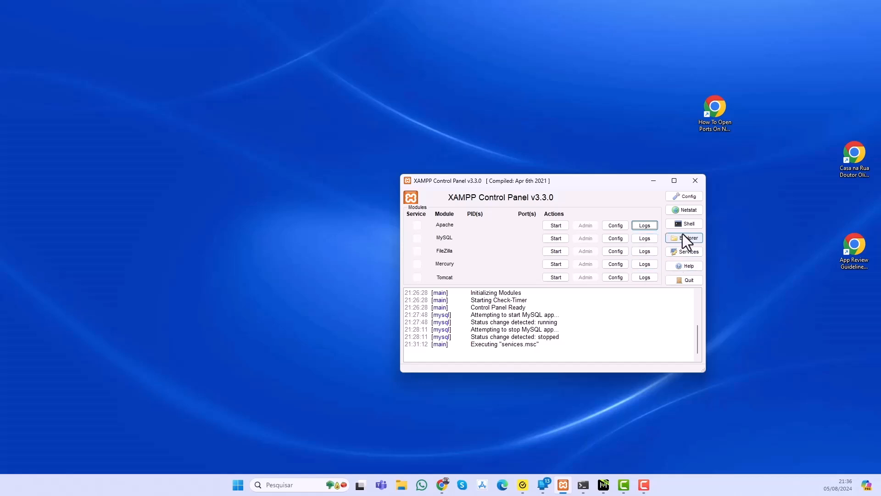
- Show the Netstat list of listening sockets and check MySQL's port by starting and stopping the module, refreshing the list
{"action": "left_click", "coordinate": [685, 210]}
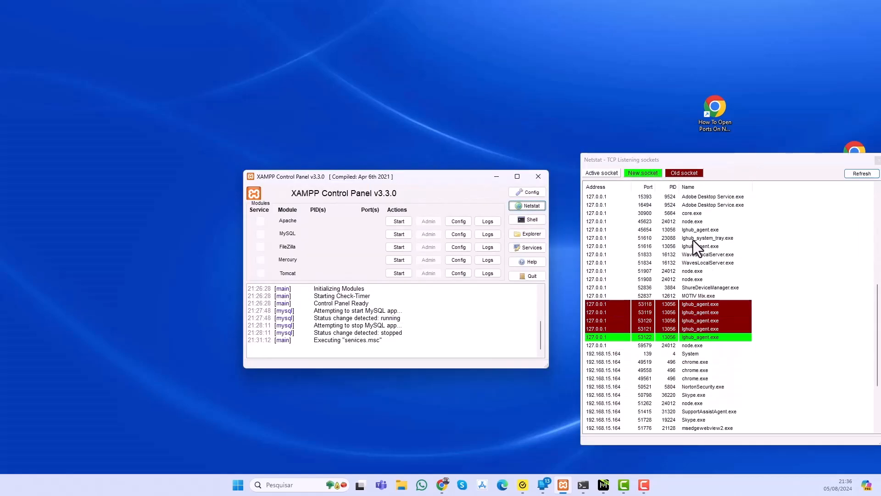
{"action": "scroll", "coordinate": [693, 241], "scroll_direction": "up", "scroll_amount": 6}
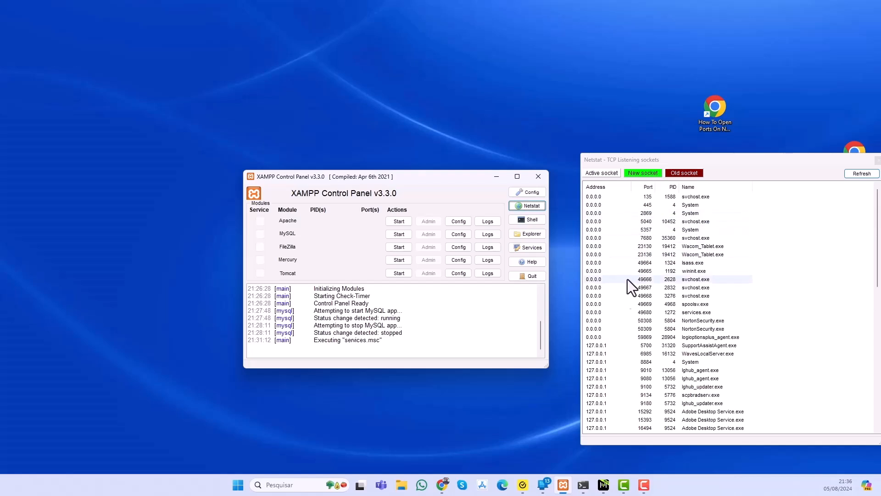
{"action": "left_click", "coordinate": [404, 236]}
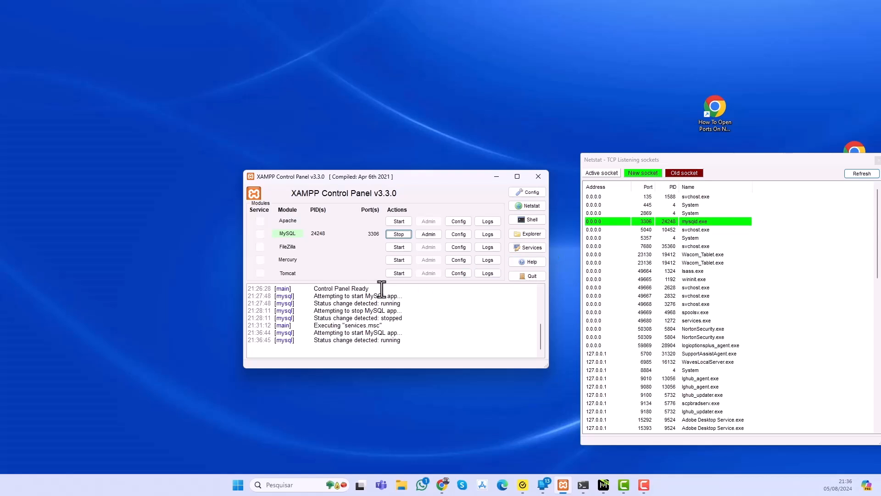
{"action": "left_click", "coordinate": [399, 234]}
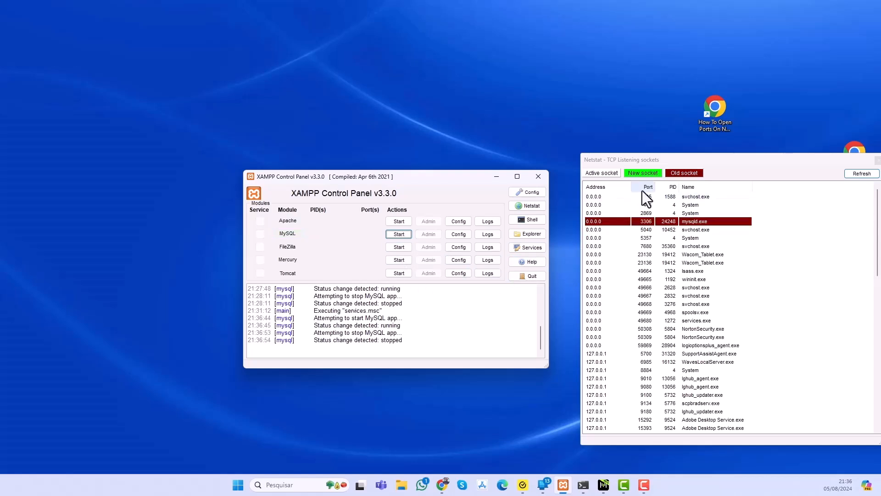
{"action": "left_click", "coordinate": [862, 174]}
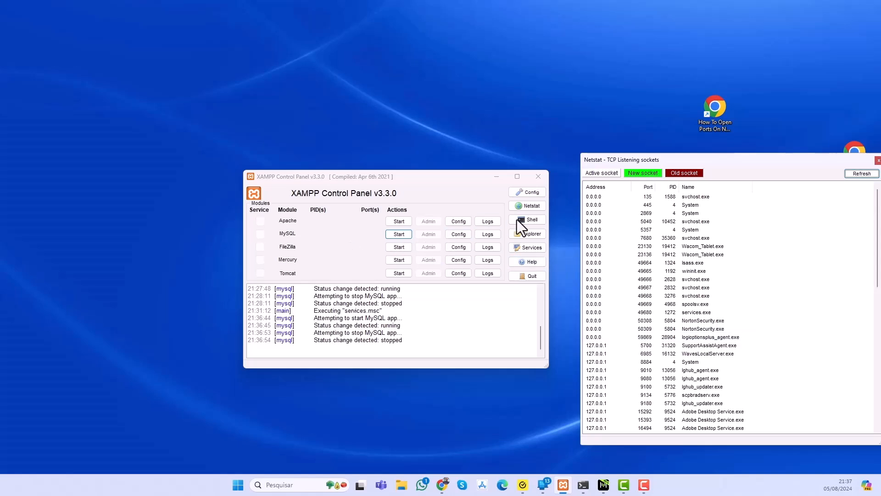
- Try to set MySQL's main port to 3307 in the control panel's service and port settings and save the configuration
{"action": "left_click", "coordinate": [533, 193]}
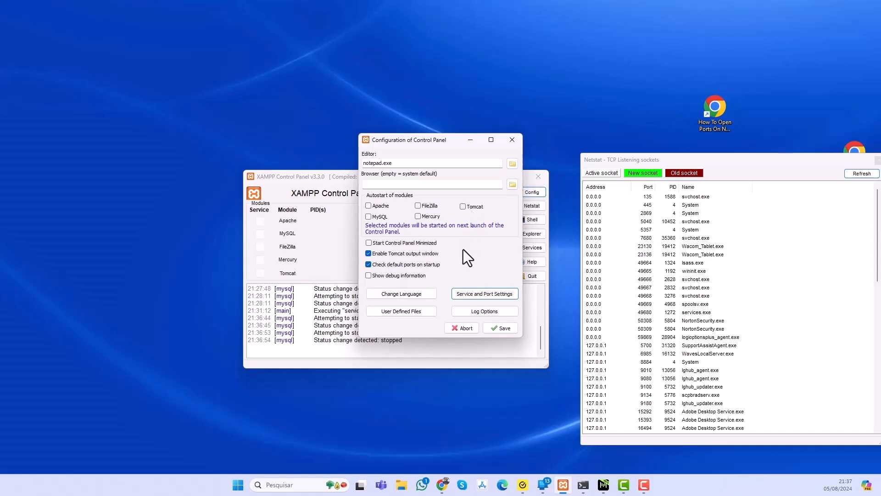
{"action": "left_click", "coordinate": [464, 296]}
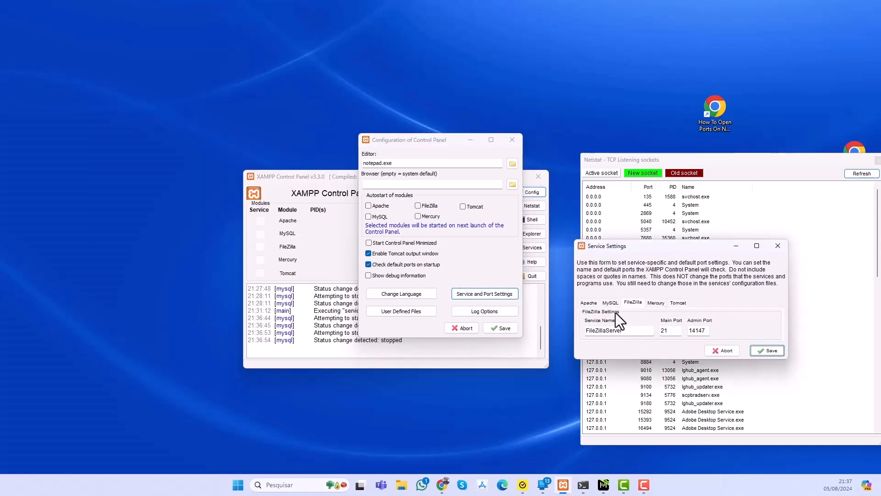
{"action": "left_click", "coordinate": [611, 303]}
{"action": "double_click", "coordinate": [677, 331]}
{"action": "type", "text": "3307"}
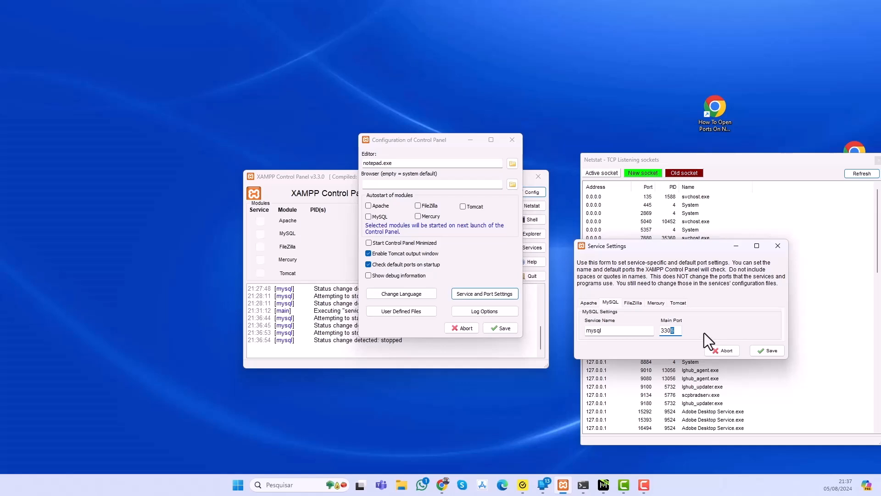
{"action": "left_click", "coordinate": [780, 353]}
{"action": "left_click", "coordinate": [511, 259]}
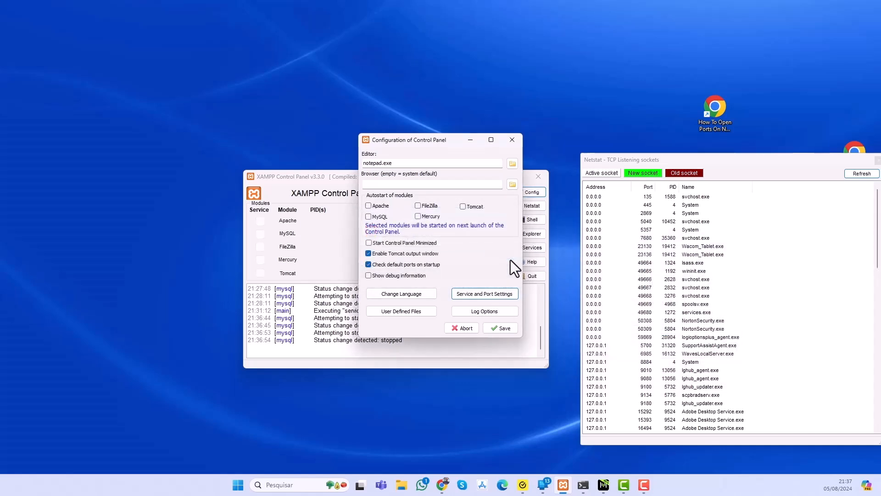
{"action": "left_click", "coordinate": [496, 329]}
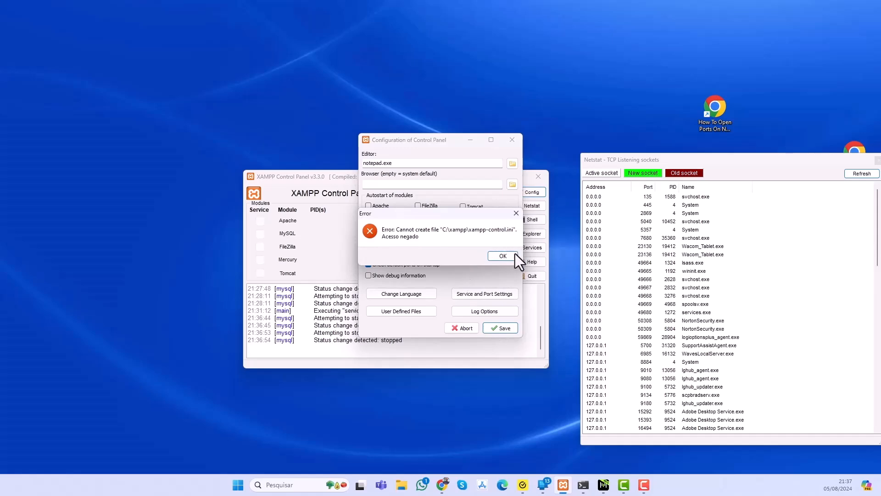
{"action": "left_click", "coordinate": [506, 253]}
- Open MySQL's my.ini file for editing, close the leftover error.log, and move the editor aside
{"action": "left_click", "coordinate": [460, 234]}
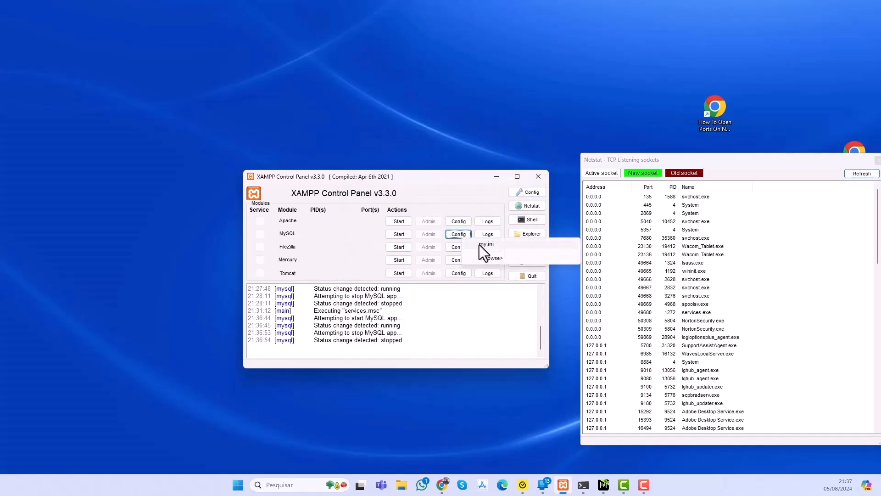
{"action": "left_click", "coordinate": [479, 244]}
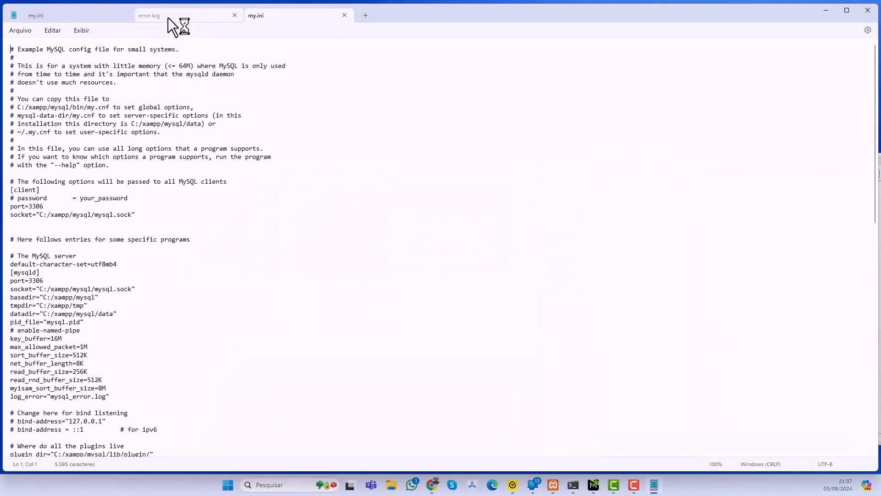
{"action": "left_click", "coordinate": [170, 16]}
{"action": "left_click", "coordinate": [234, 15]}
{"action": "left_click_drag", "start_coordinate": [73, 24], "coordinate": [661, 32]}
- Set the port to 3307 in both the [client] and [mysqld] sections of my.ini and save the file
{"action": "left_click", "coordinate": [503, 212]}
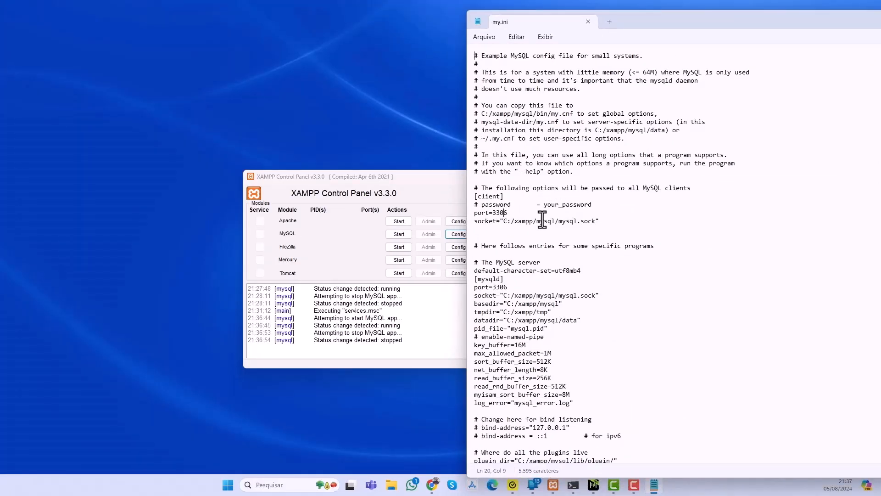
{"action": "key", "text": "Delete"}
{"action": "type", "text": "7"}
{"action": "key", "text": "Down"}
{"action": "key", "text": "Down"}
{"action": "key", "text": "Down"}
{"action": "key", "text": "Down"}
{"action": "type", "text": "7"}
{"action": "left_click", "coordinate": [484, 36]}
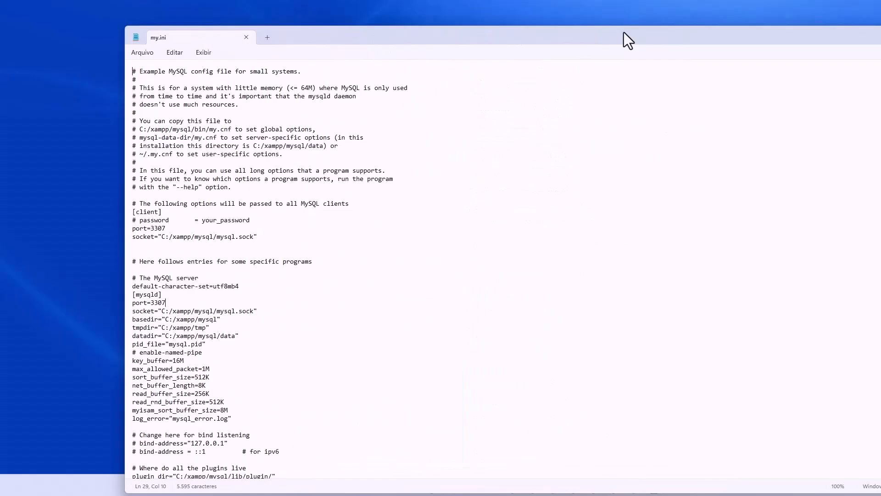
- Put the my.ini editor away and start the MySQL module with the edited configuration
{"action": "left_click_drag", "start_coordinate": [663, 33], "coordinate": [521, 38]}
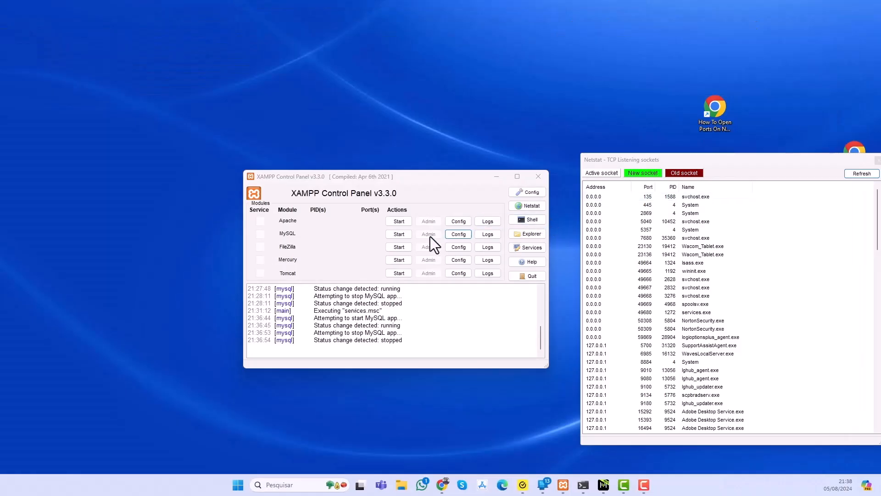
{"action": "left_click", "coordinate": [400, 235]}
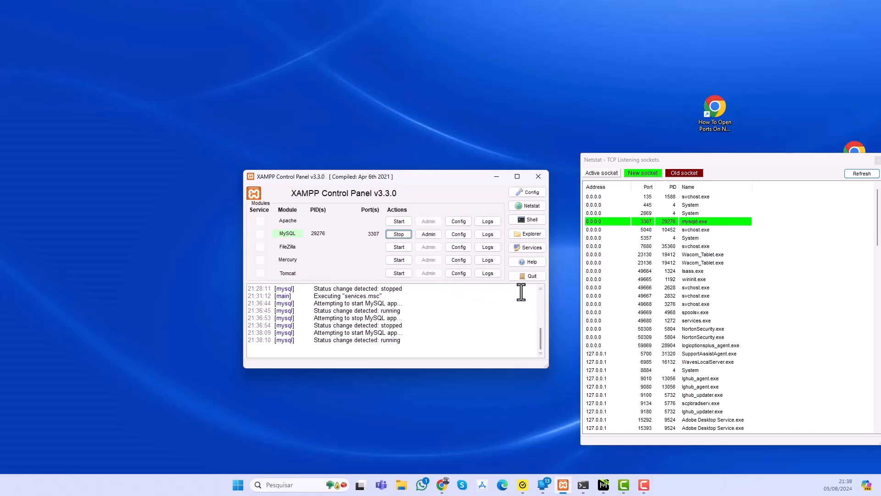
- Open the XAMPP shell, log in with mysql -u root -p and an empty password, and close the shell
{"action": "left_click", "coordinate": [539, 221]}
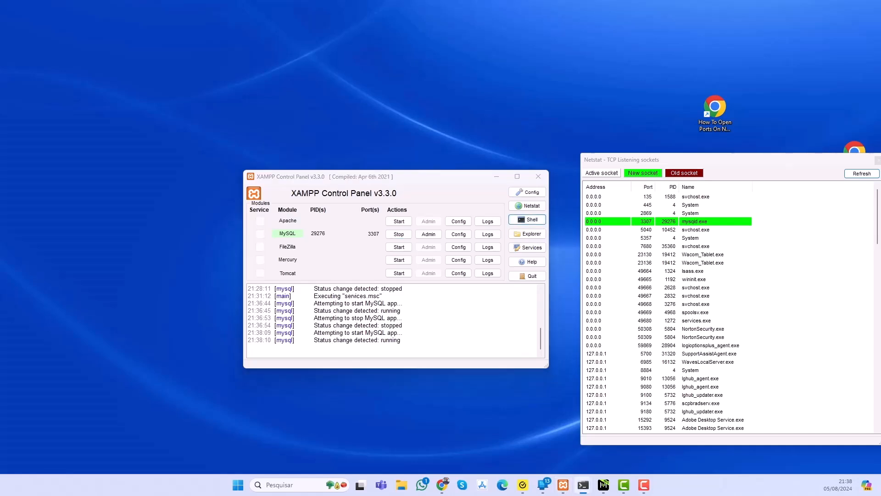
{"action": "left_click_drag", "start_coordinate": [587, 69], "coordinate": [542, 87]}
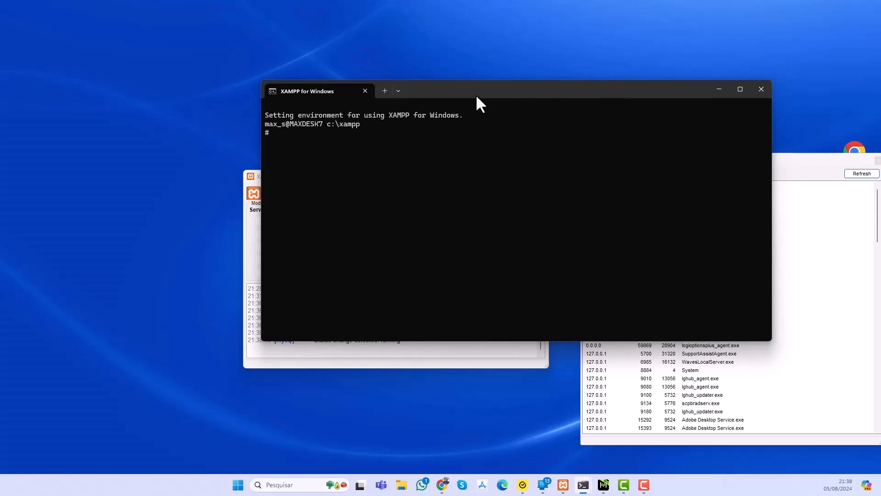
{"action": "type", "text": "mysql -r"}
{"action": "key", "text": "BackSpace"}
{"action": "type", "text": "u root -p"}
{"action": "key", "text": "Return"}
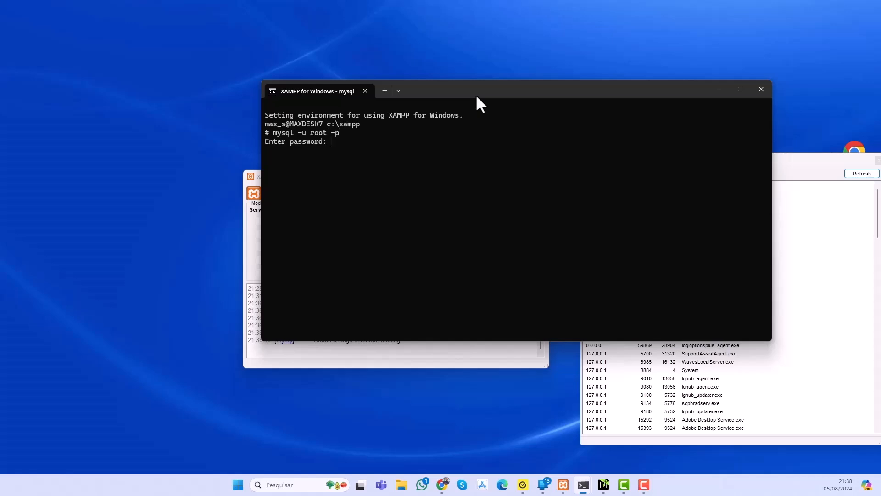
{"action": "key", "text": "Return"}
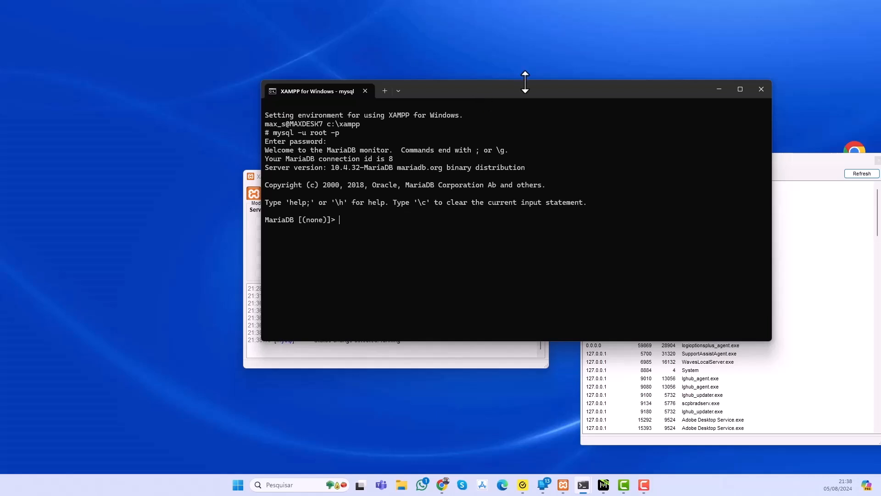
{"action": "left_click", "coordinate": [760, 88]}
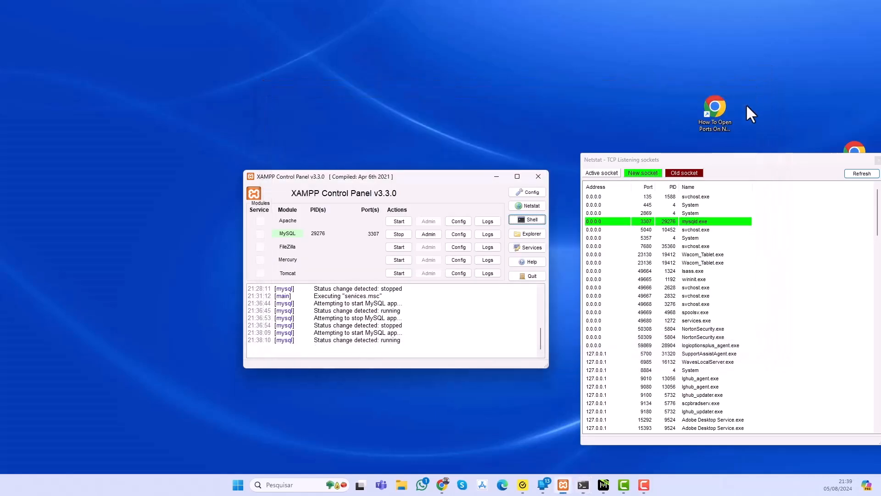
- Open the XAMPP installation folder, look through its folders and batch files, and close it
{"action": "left_click", "coordinate": [529, 235]}
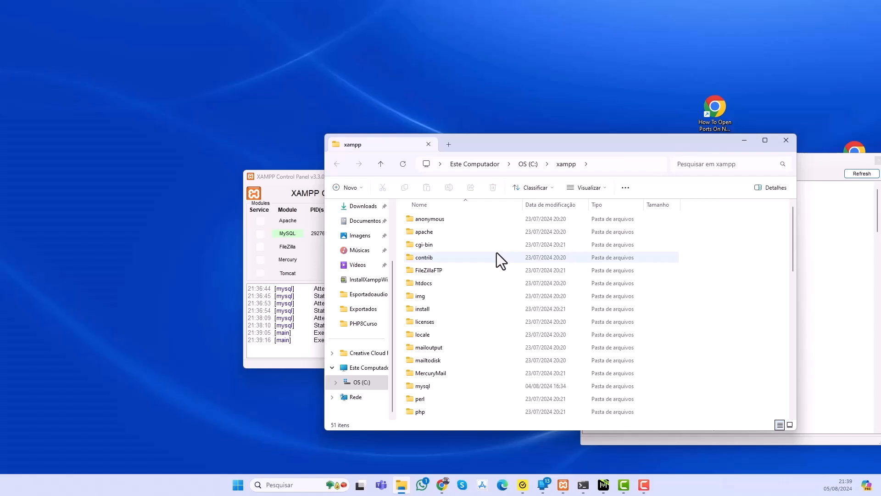
{"action": "scroll", "coordinate": [496, 254], "scroll_direction": "down", "scroll_amount": 5}
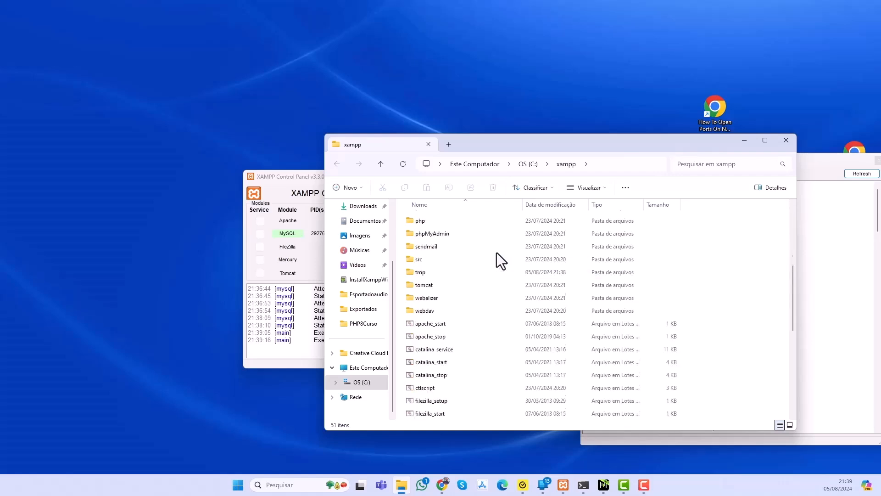
{"action": "scroll", "coordinate": [497, 252], "scroll_direction": "up", "scroll_amount": 5}
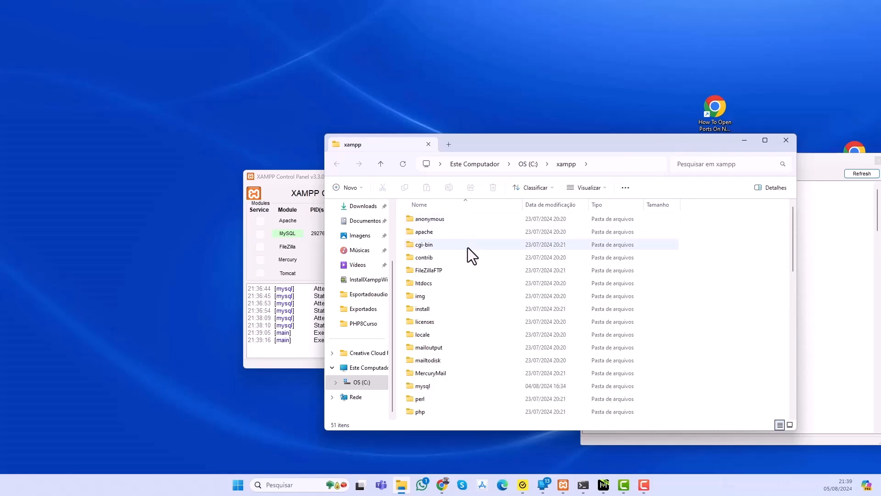
{"action": "scroll", "coordinate": [435, 339], "scroll_direction": "down", "scroll_amount": 6}
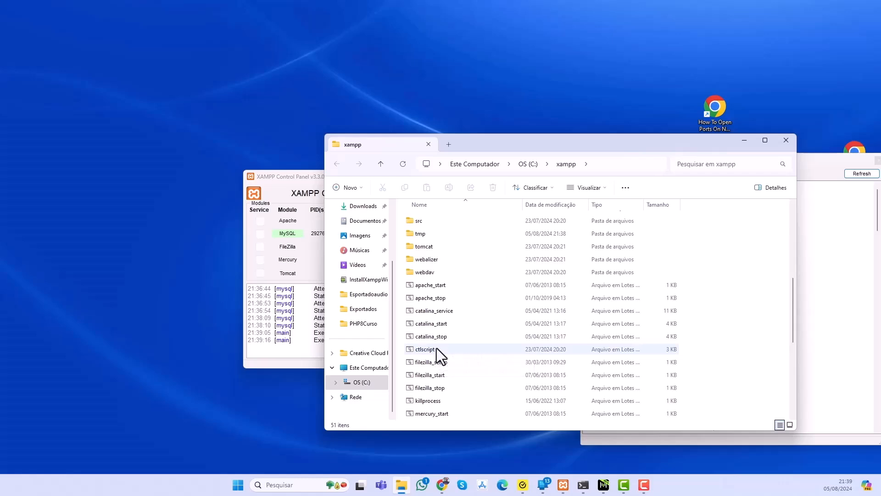
{"action": "left_click", "coordinate": [786, 140]}
- Open the Windows services list, look through its entries and close it, and open the XAMPP help
{"action": "left_click", "coordinate": [527, 247]}
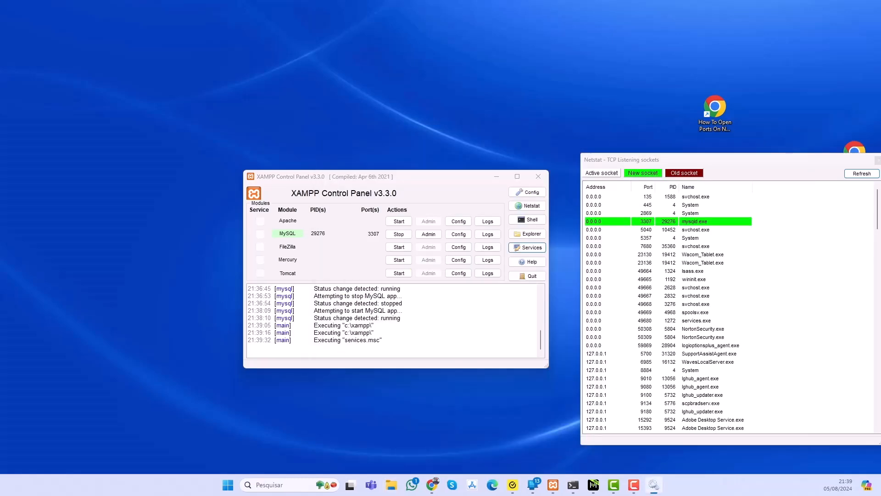
{"action": "scroll", "coordinate": [494, 159], "scroll_direction": "down", "scroll_amount": 15}
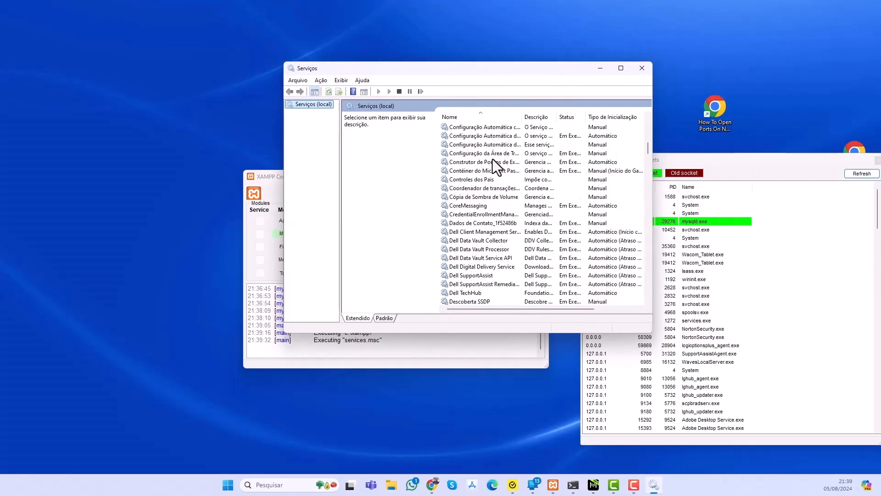
{"action": "scroll", "coordinate": [492, 158], "scroll_direction": "up", "scroll_amount": 15}
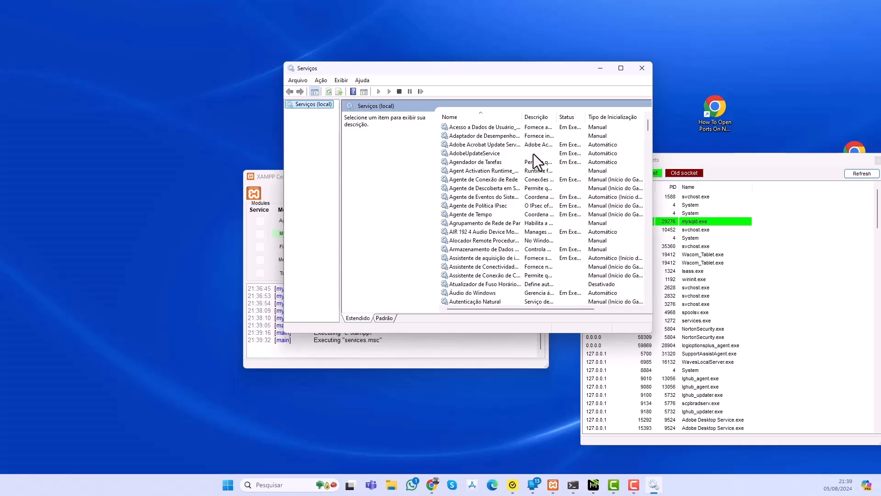
{"action": "key", "text": "alt+F4"}
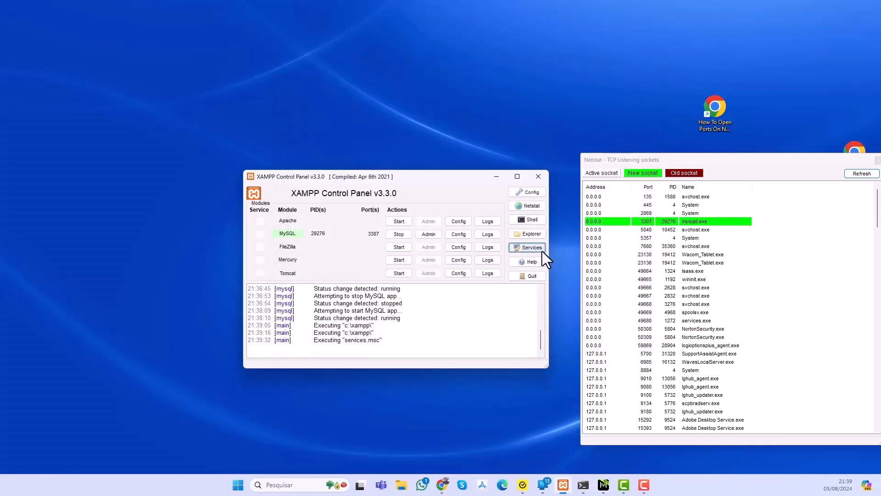
{"action": "left_click", "coordinate": [538, 265]}
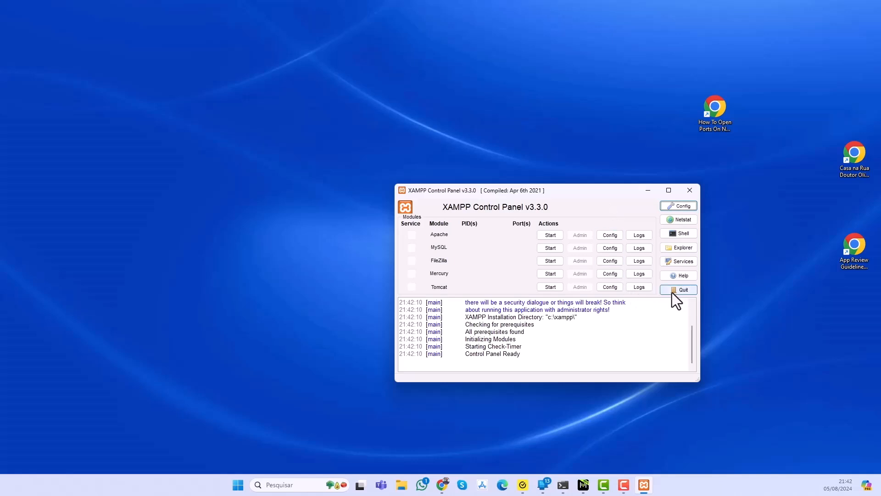
- Close the XAMPP Control Panel window, access its hidden system tray icon, and dismiss the application error
{"action": "right_click", "coordinate": [643, 485]}
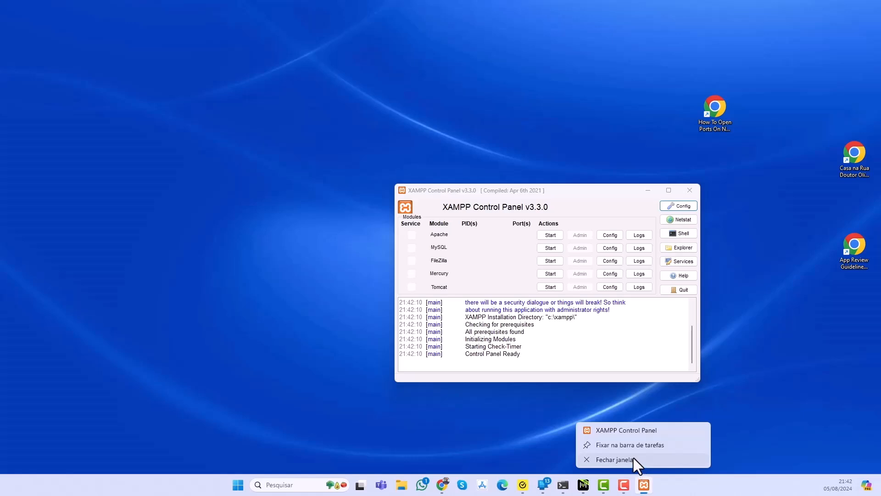
{"action": "left_click", "coordinate": [634, 459]}
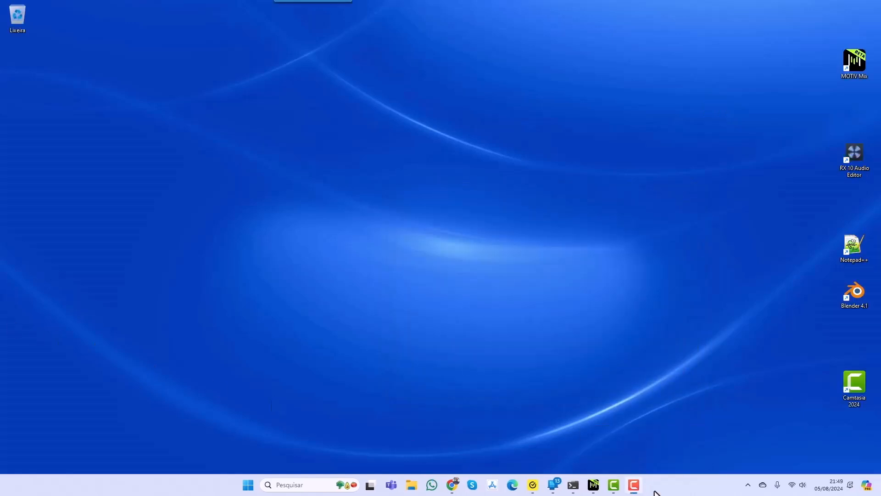
{"action": "left_click", "coordinate": [747, 487]}
{"action": "left_click", "coordinate": [720, 441]}
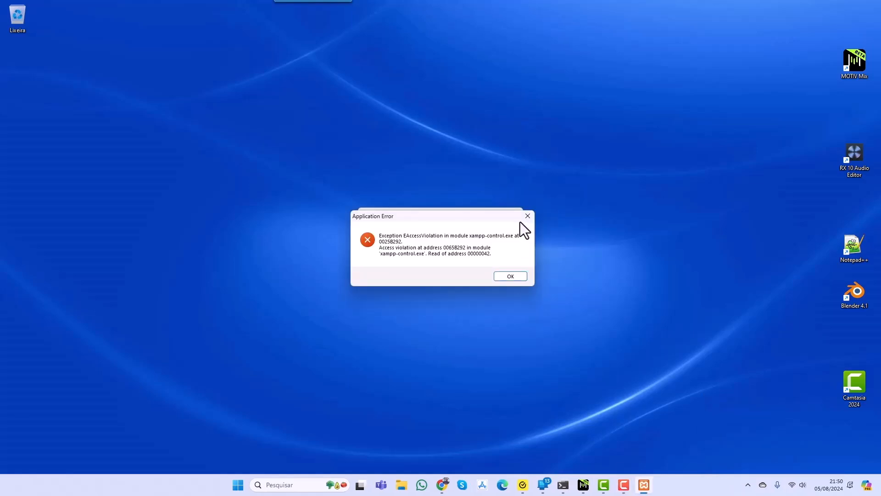
{"action": "left_click", "coordinate": [510, 276]}
- Try to launch XAMPP Control Panel without administrator rights from the XAMPP folder in the list of all applications
{"action": "left_click", "coordinate": [248, 485]}
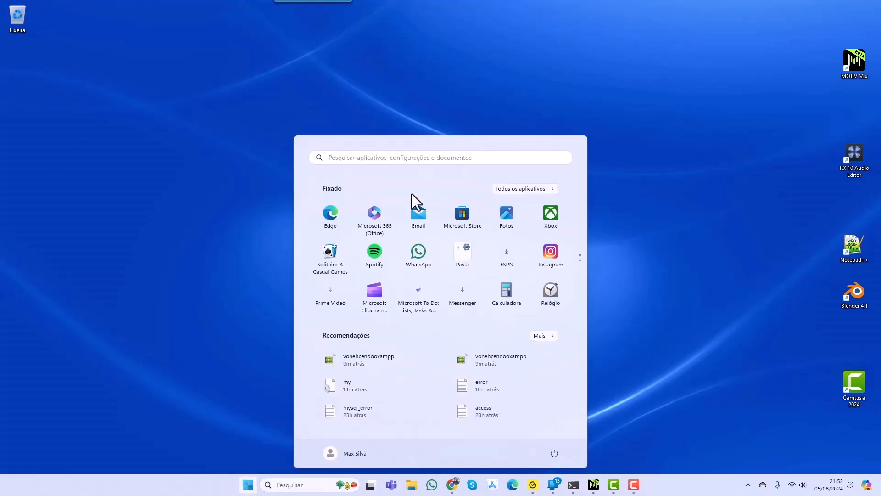
{"action": "left_click", "coordinate": [508, 189]}
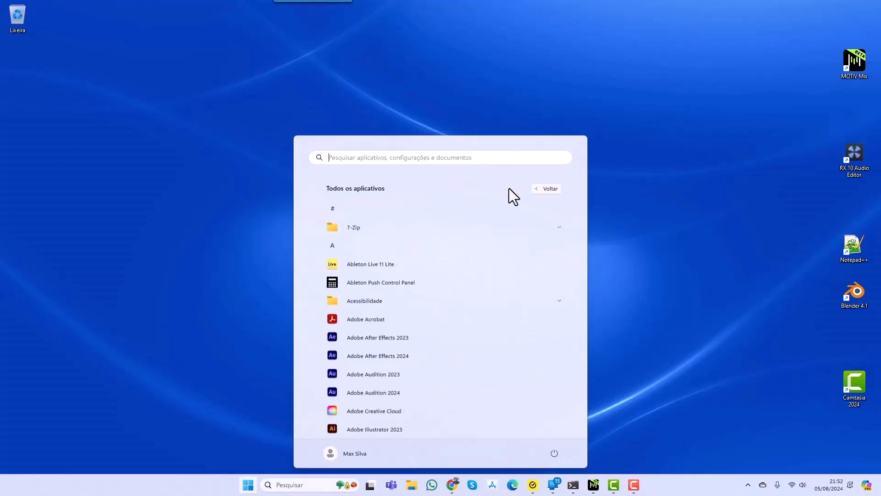
{"action": "left_click", "coordinate": [351, 244]}
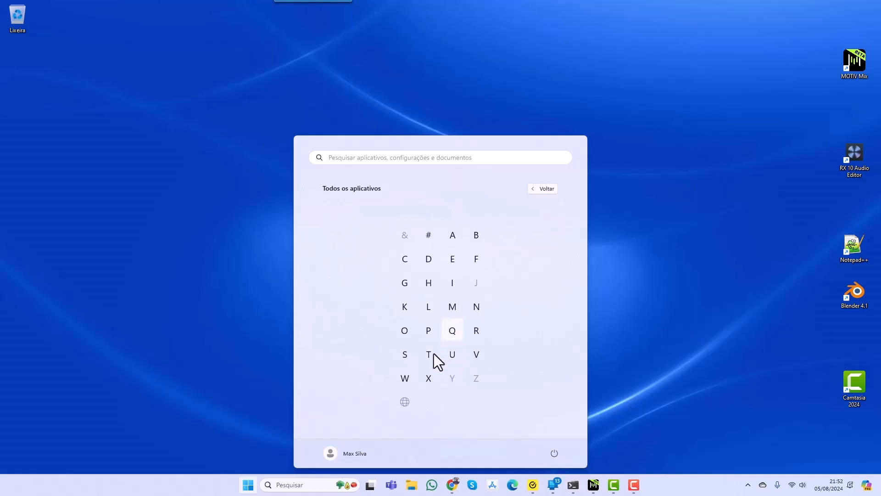
{"action": "left_click", "coordinate": [428, 378]}
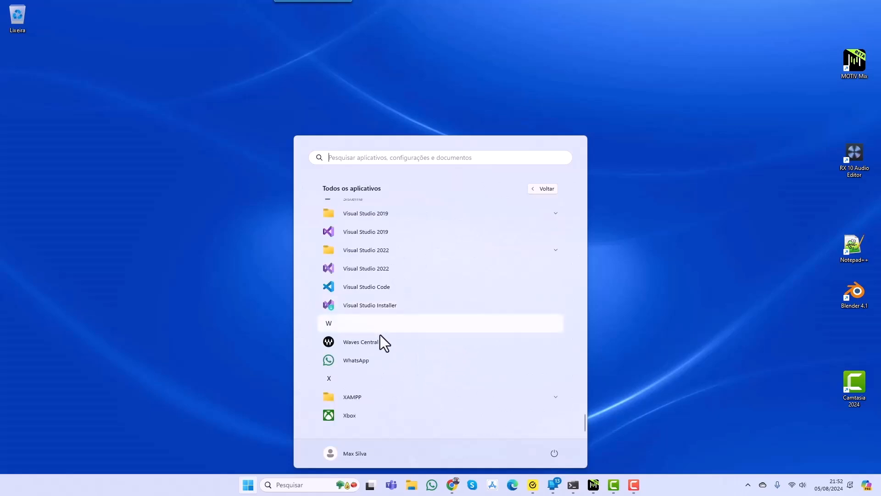
{"action": "left_click", "coordinate": [380, 396]}
{"action": "left_click", "coordinate": [384, 382]}
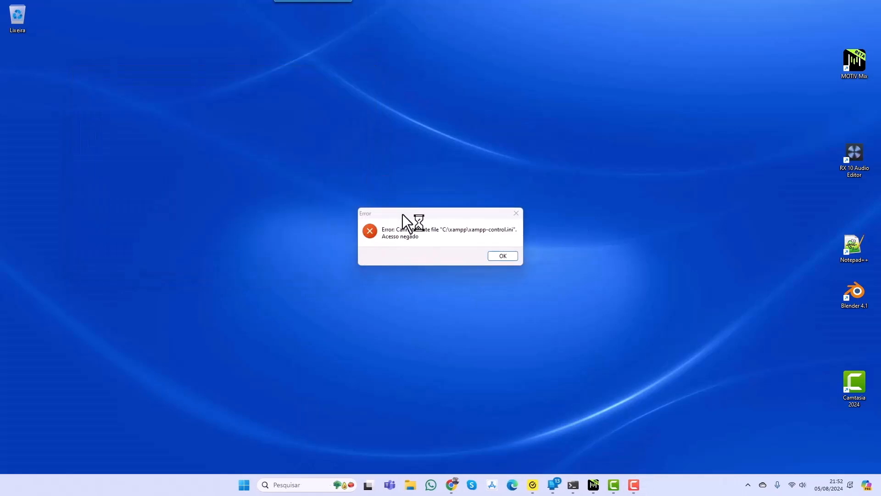
{"action": "left_click", "coordinate": [502, 256]}
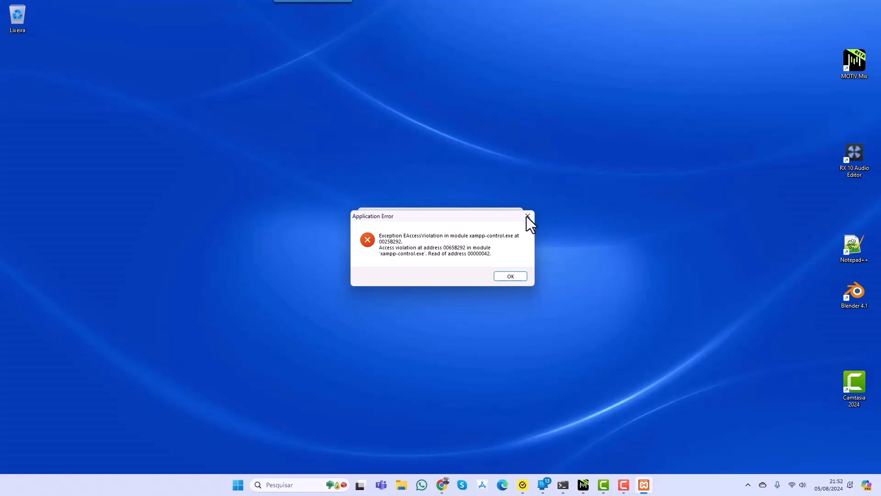
- End the xampp-control process in Task Manager and close Task Manager
{"action": "key", "text": "ctrl+shift+Escape"}
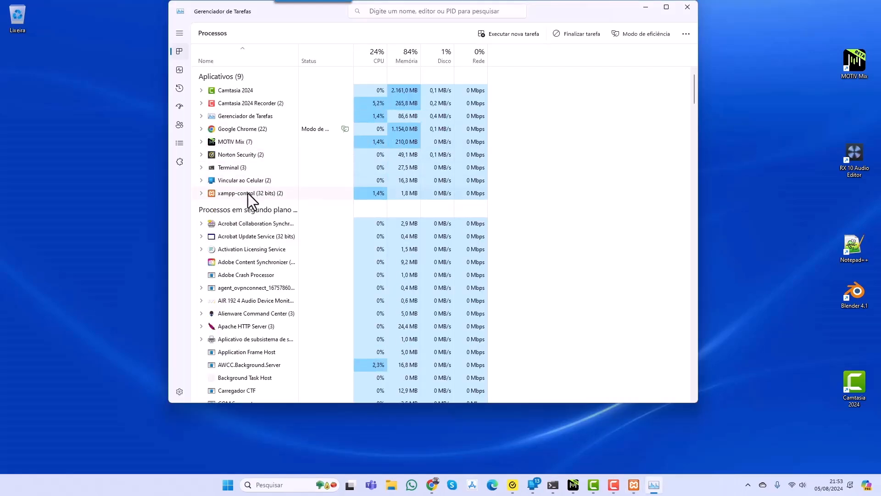
{"action": "key", "text": "Delete"}
{"action": "left_click", "coordinate": [687, 7]}
- Run XAMPP Control Panel as administrator from the XAMPP folder in the list of all applications
{"action": "key", "text": "super"}
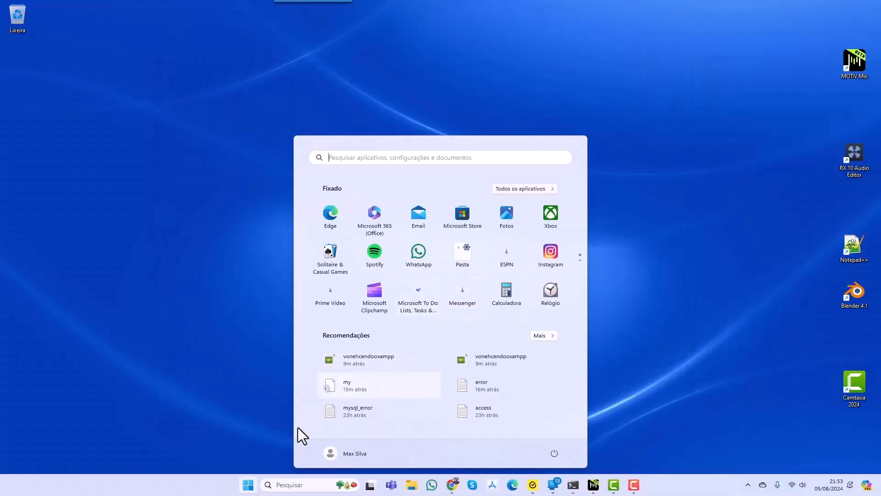
{"action": "left_click", "coordinate": [525, 189]}
{"action": "left_click", "coordinate": [354, 241]}
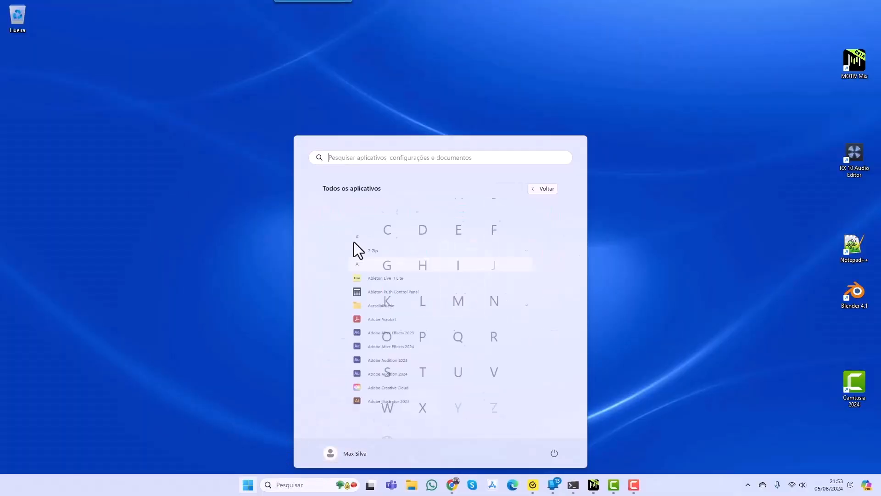
{"action": "left_click", "coordinate": [428, 375]}
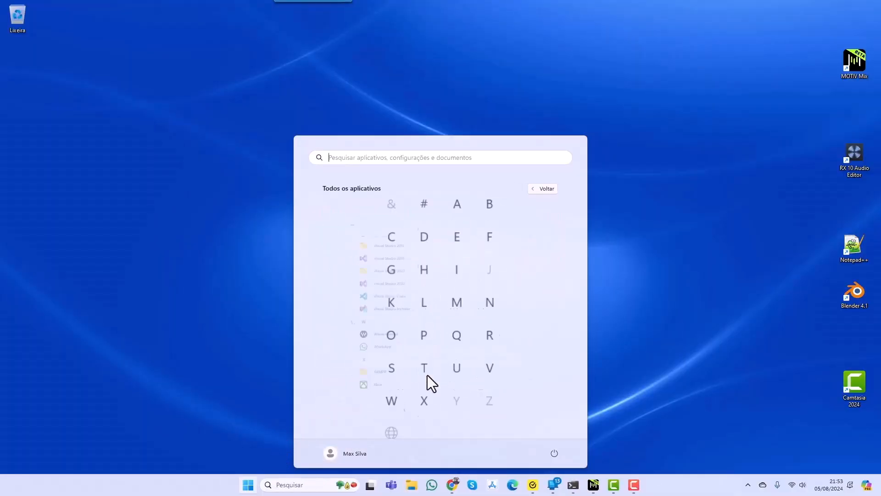
{"action": "left_click", "coordinate": [364, 391]}
{"action": "right_click", "coordinate": [369, 381]}
{"action": "mouse_move", "coordinate": [398, 404]}
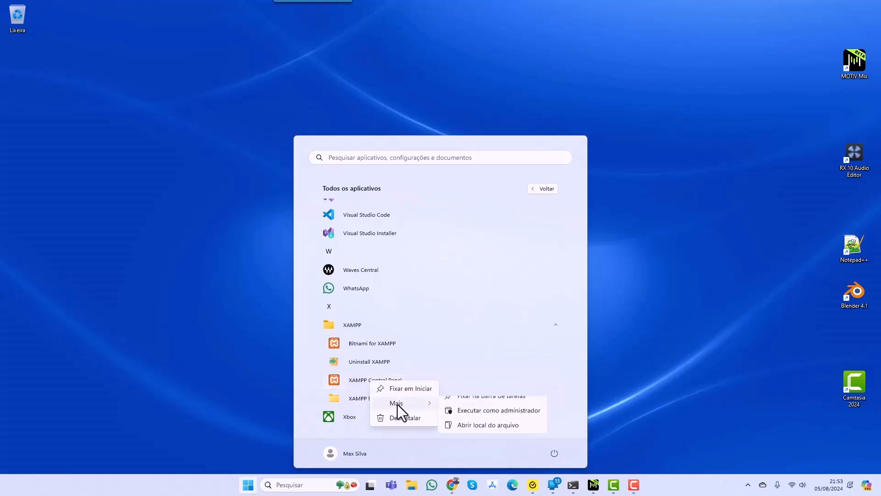
{"action": "left_click", "coordinate": [463, 418]}
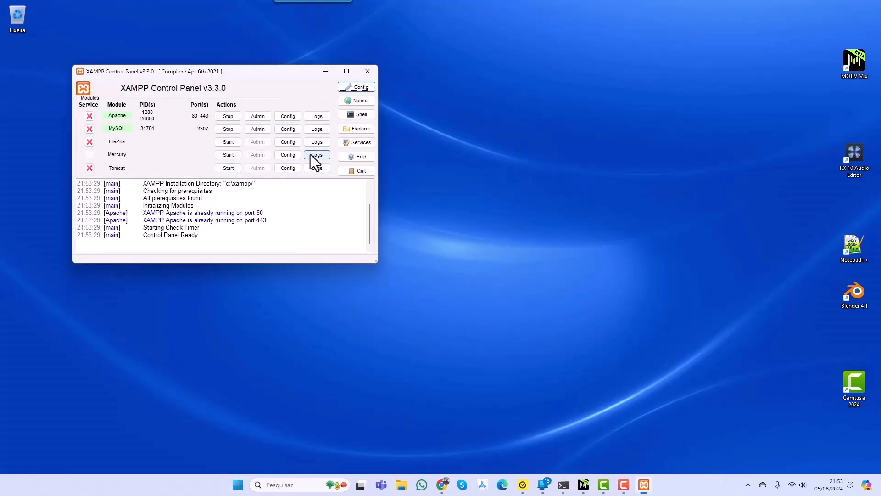
- Quit the XAMPP Control Panel and run it again as administrator by searching the installed applications for "xa"
{"action": "left_click", "coordinate": [354, 171]}
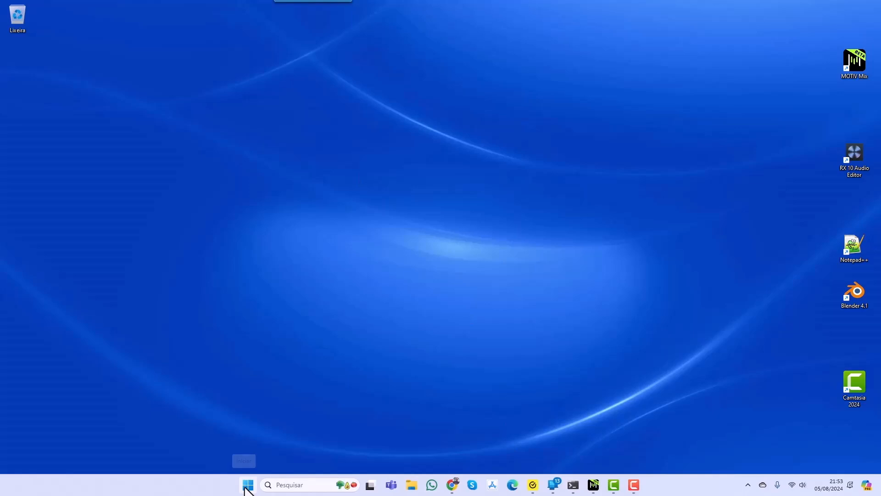
{"action": "left_click", "coordinate": [248, 487]}
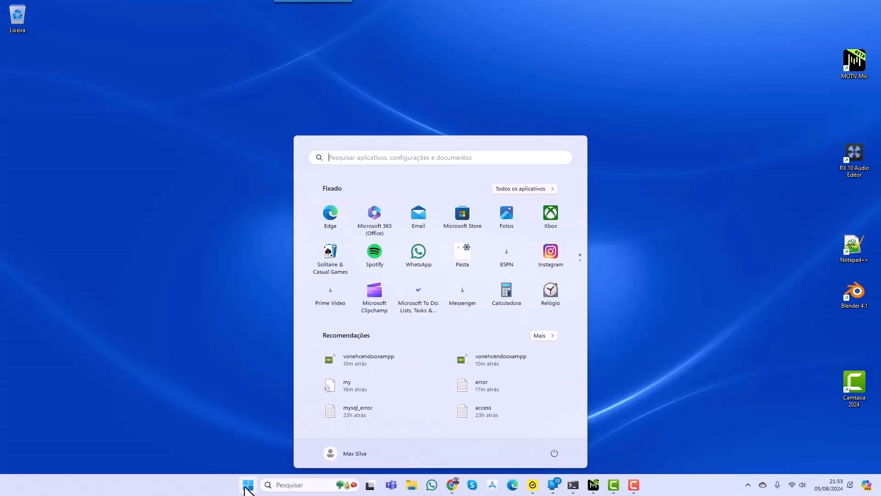
{"action": "type", "text": "xa"}
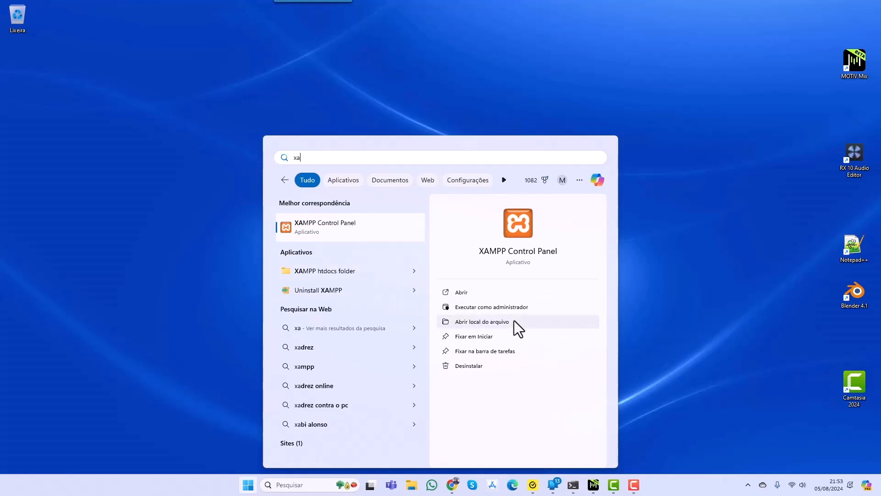
{"action": "left_click", "coordinate": [506, 307]}
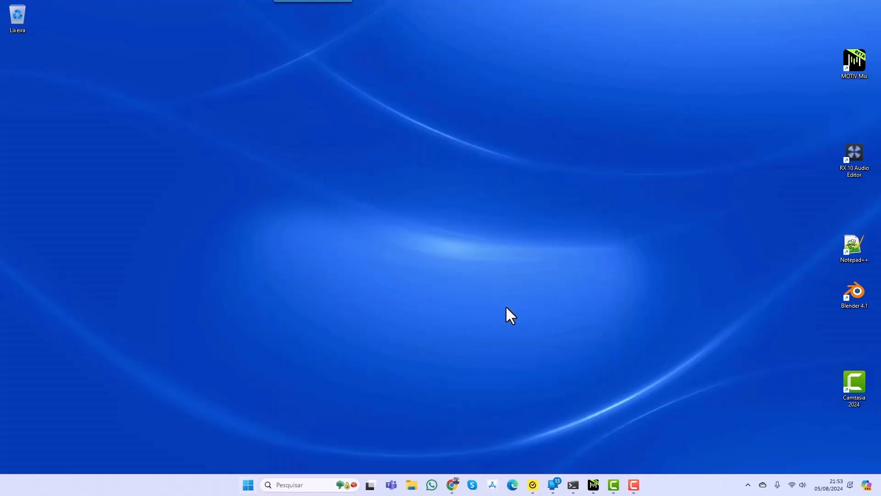